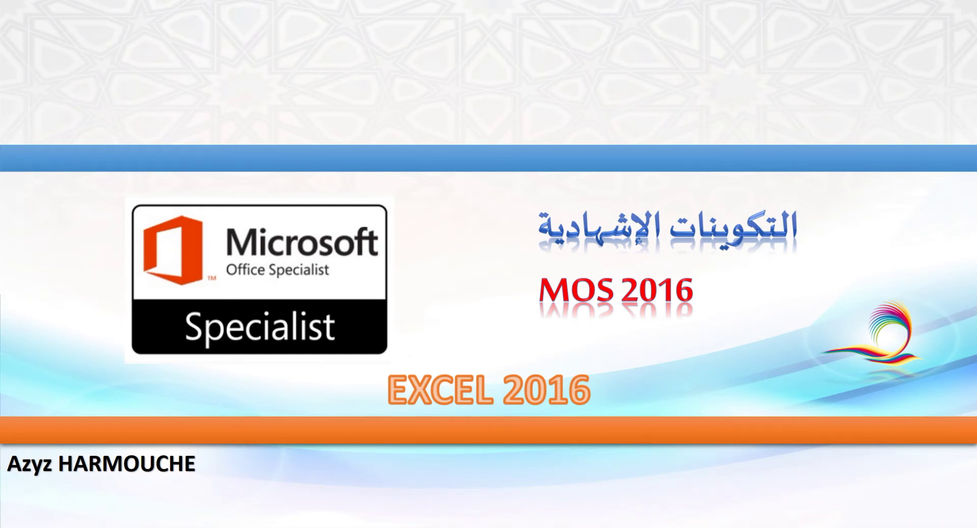
- Leave the PowerPoint title slideshow and bring up Windows Task View
{"action": "key", "text": "super+Tab"}
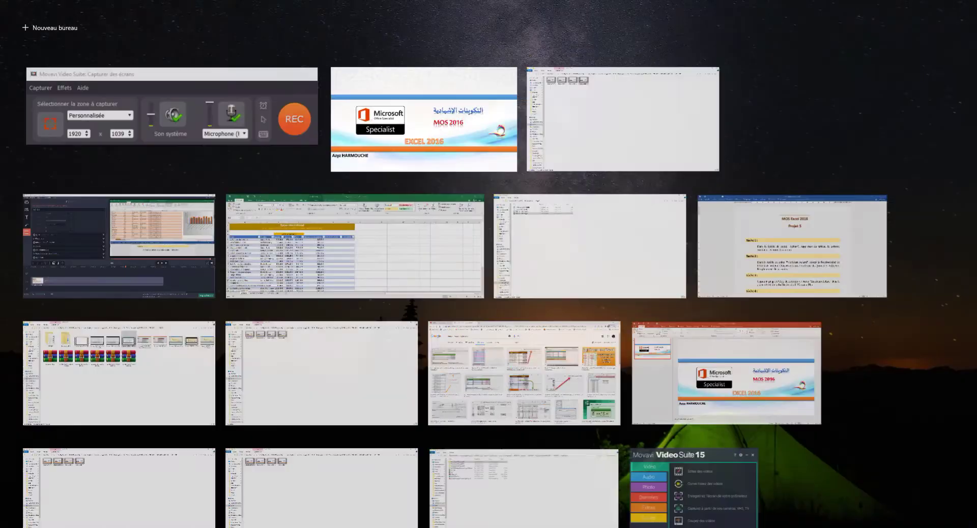
- Switch to the Excel workbook, then bring the Word MOS_Excel2016_Projet5 instructions forward
{"action": "left_click", "coordinate": [355, 246]}
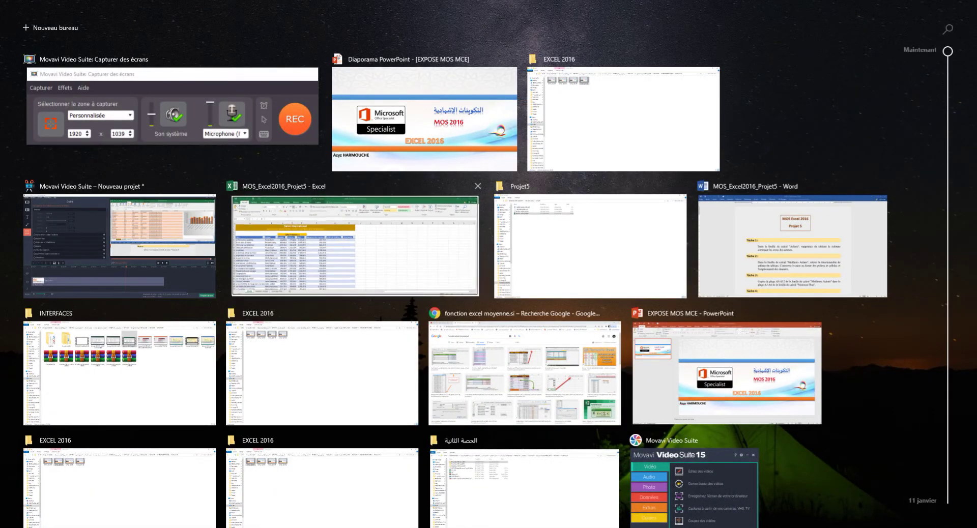
{"action": "key", "text": "super+Tab"}
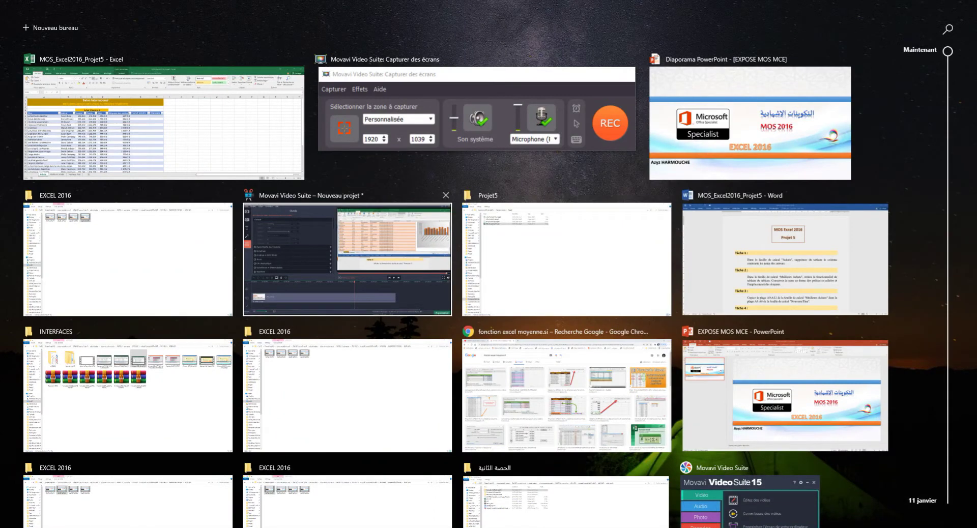
{"action": "left_click", "coordinate": [785, 260]}
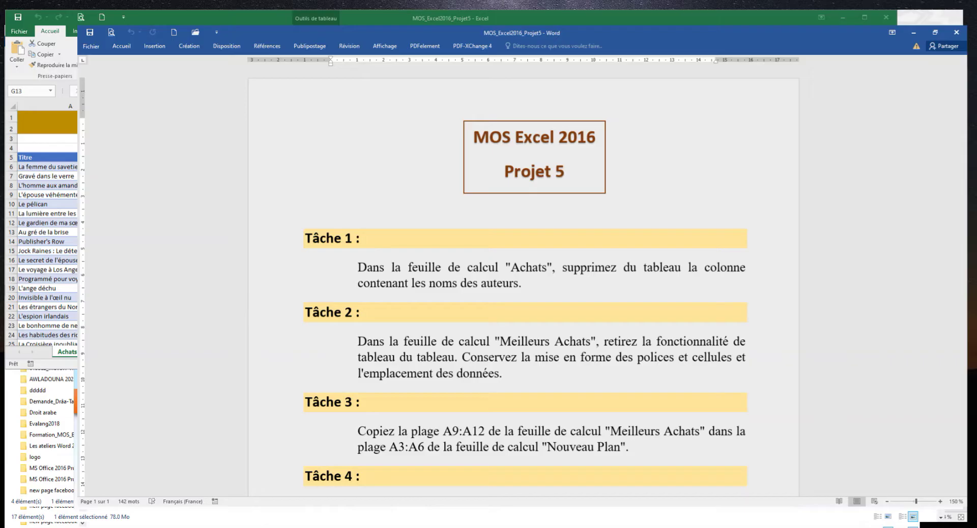
- Shrink Word to the bottom at Tâche 1, then select the Auteur column in Excel
{"action": "mouse_move", "coordinate": [539, 8]}
{"action": "left_mouse_down"}
{"action": "mouse_move", "coordinate": [538, 386]}
{"action": "mouse_move", "coordinate": [553, 398]}
{"action": "left_mouse_up"}
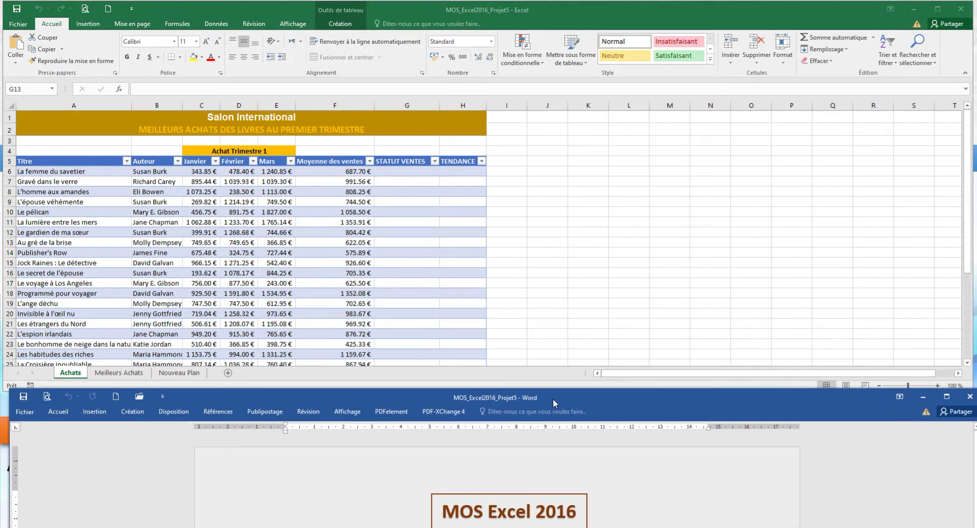
{"action": "scroll", "coordinate": [508, 483], "scroll_direction": "down", "scroll_amount": 5}
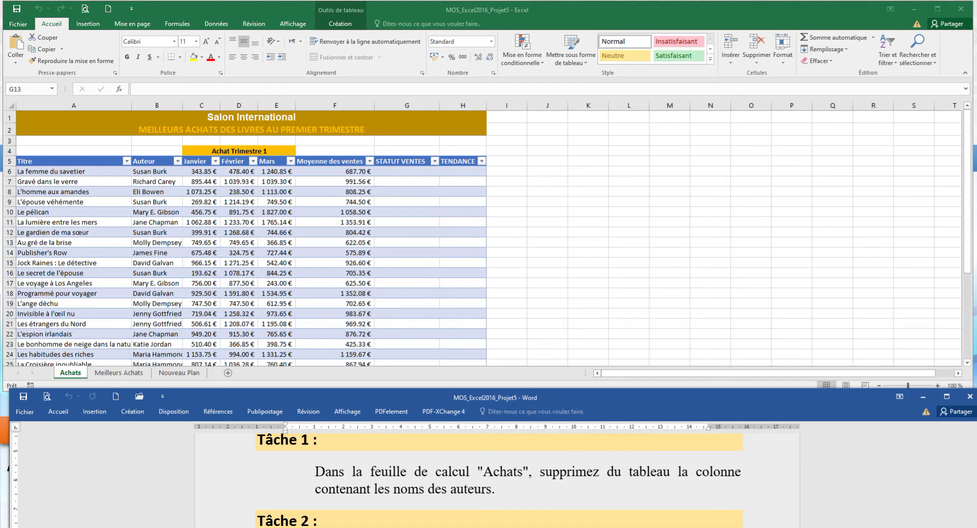
{"action": "key", "text": "alt+Tab"}
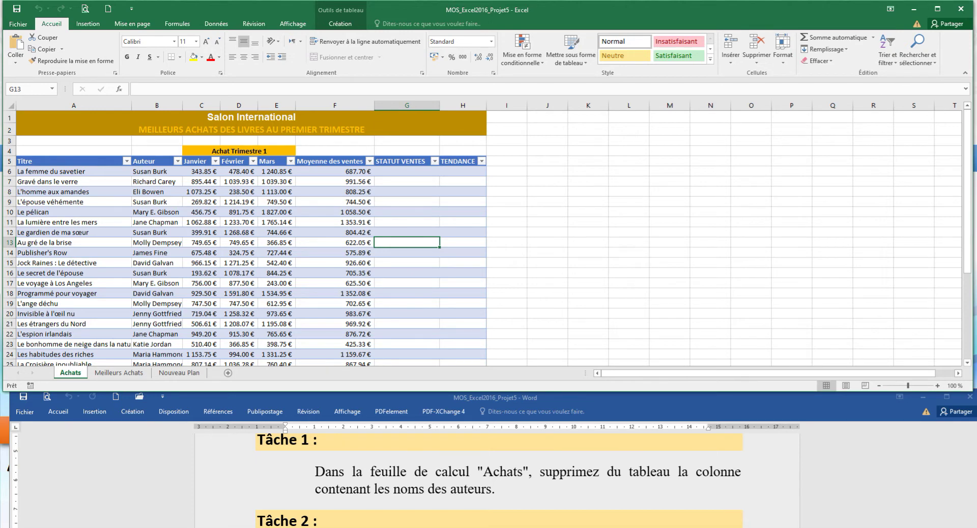
{"action": "left_click", "coordinate": [156, 105]}
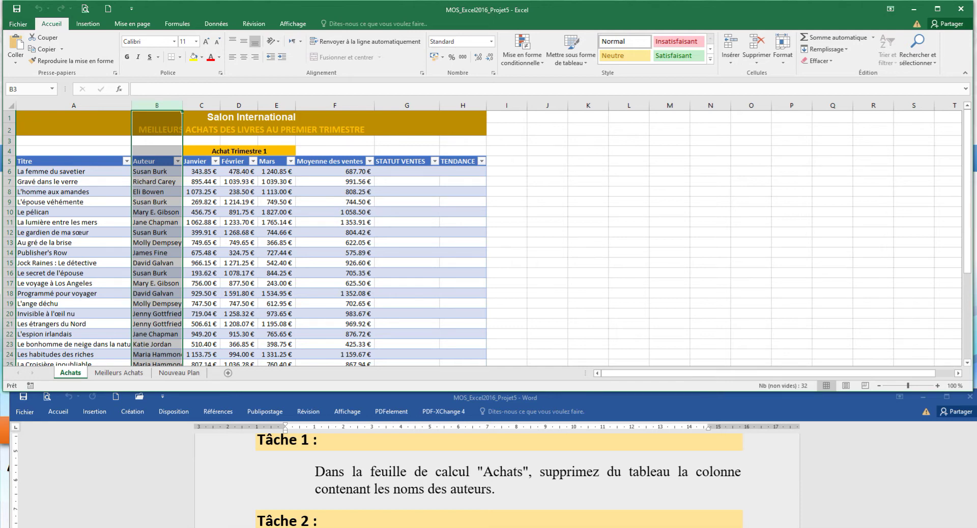
- Delete the Auteur column from the Achats table
{"action": "right_click", "coordinate": [160, 107]}
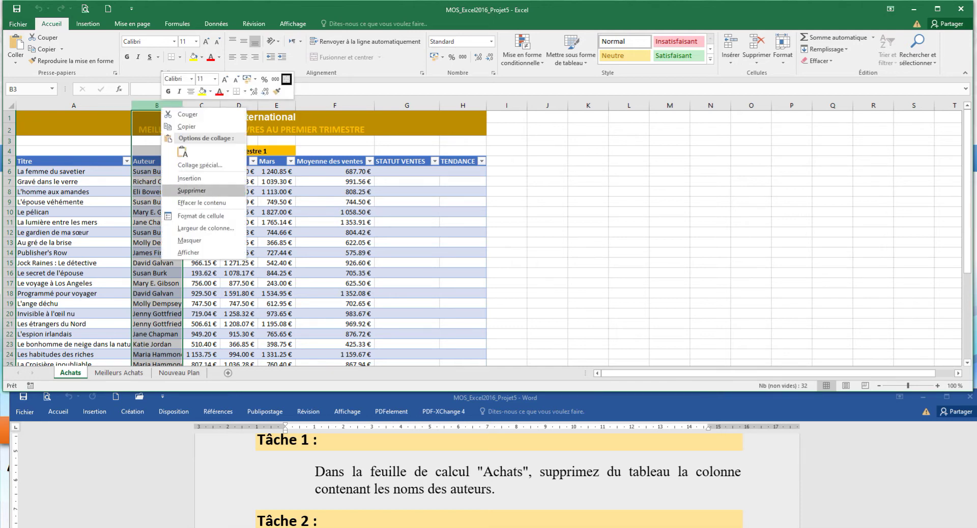
{"action": "left_click", "coordinate": [192, 190]}
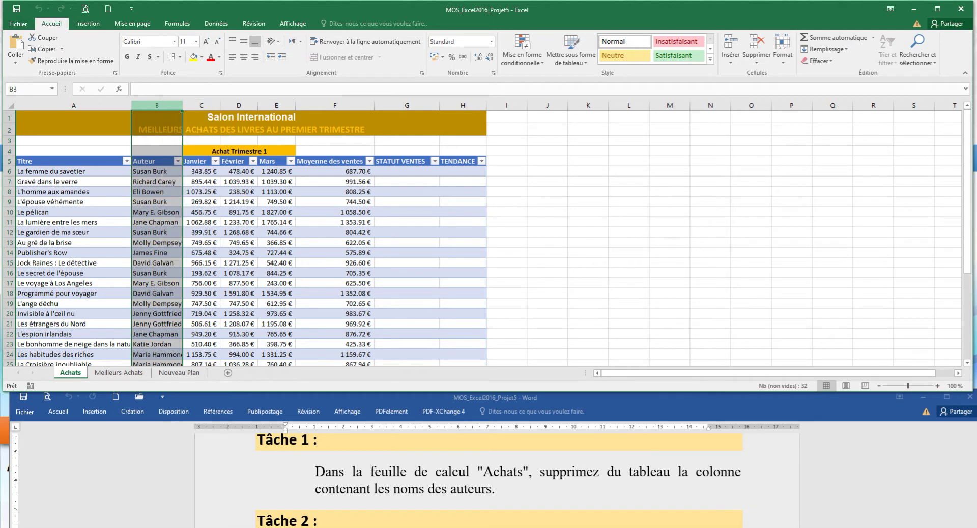
{"action": "left_click", "coordinate": [226, 242]}
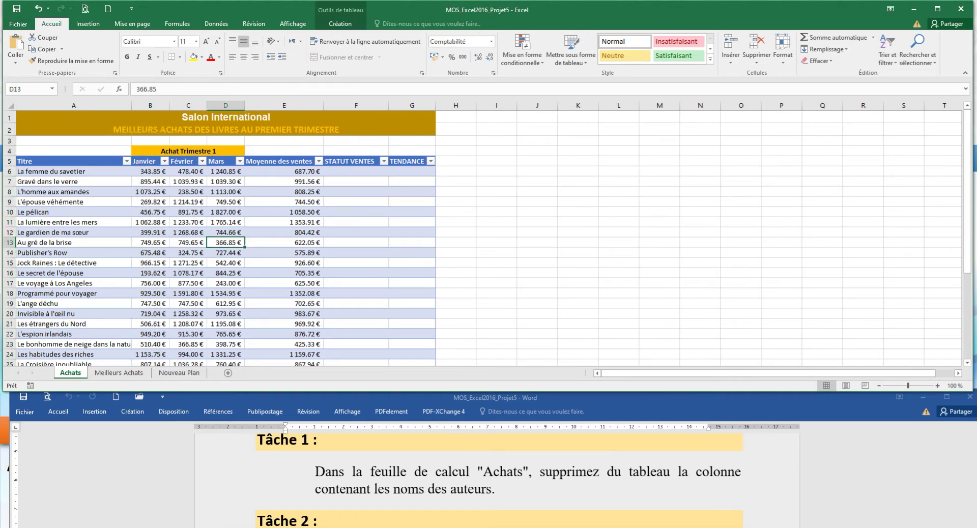
- Scroll the Word instructions to Tâche 2 and return to the workbook
{"action": "scroll", "coordinate": [483, 234], "scroll_direction": "down", "scroll_amount": 2}
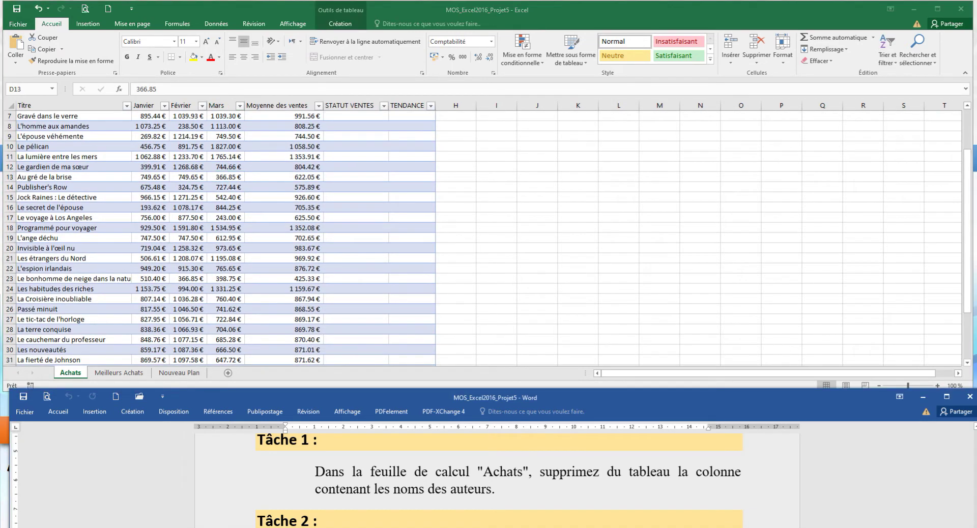
{"action": "scroll", "coordinate": [496, 473], "scroll_direction": "down", "scroll_amount": 2}
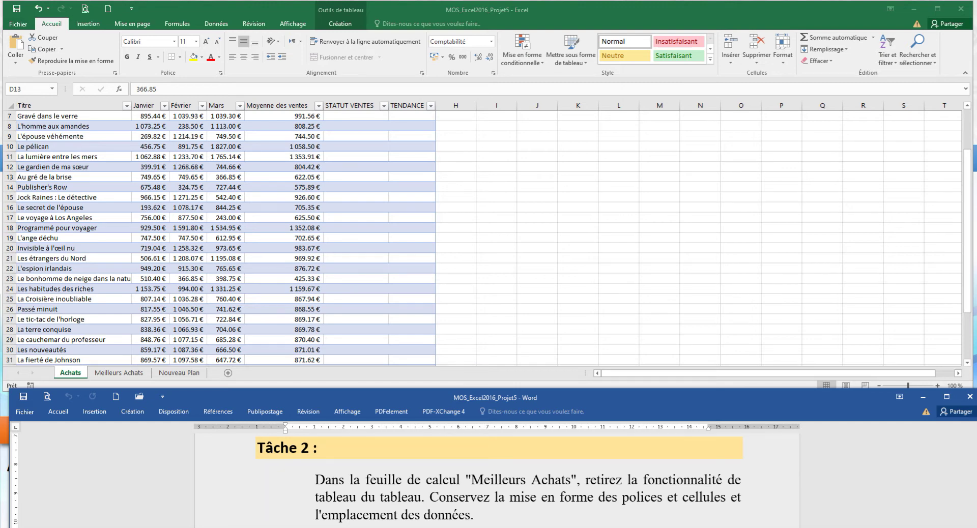
{"action": "left_click", "coordinate": [150, 167]}
- Select a cell inside the Achats table and show the Outils de tableau Création tab
{"action": "scroll", "coordinate": [482, 234], "scroll_direction": "up", "scroll_amount": 2}
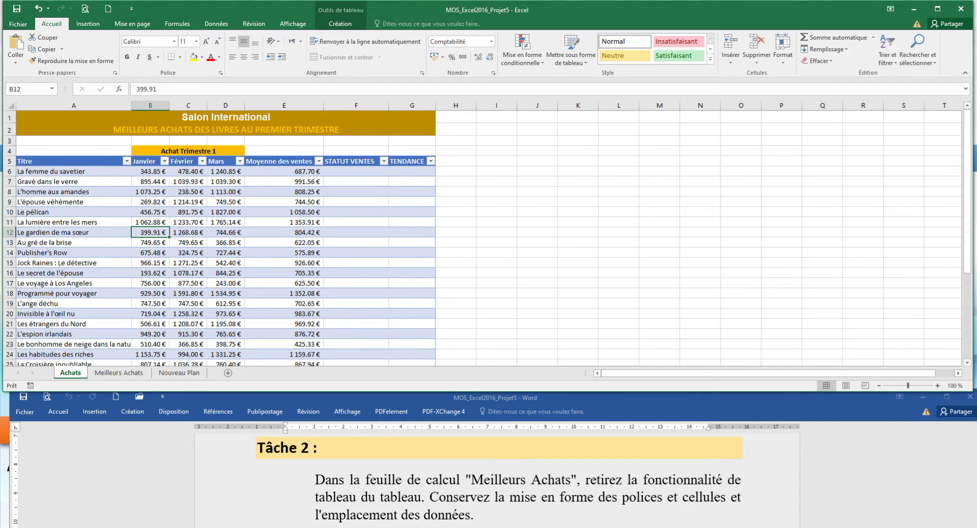
{"action": "left_click", "coordinate": [74, 201]}
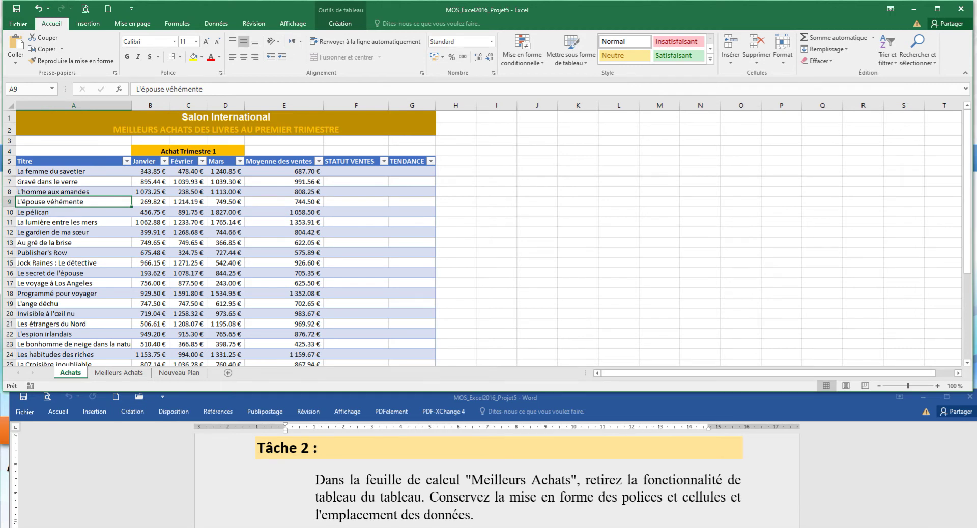
{"action": "left_click_drag", "start_coordinate": [74, 160], "coordinate": [412, 171]}
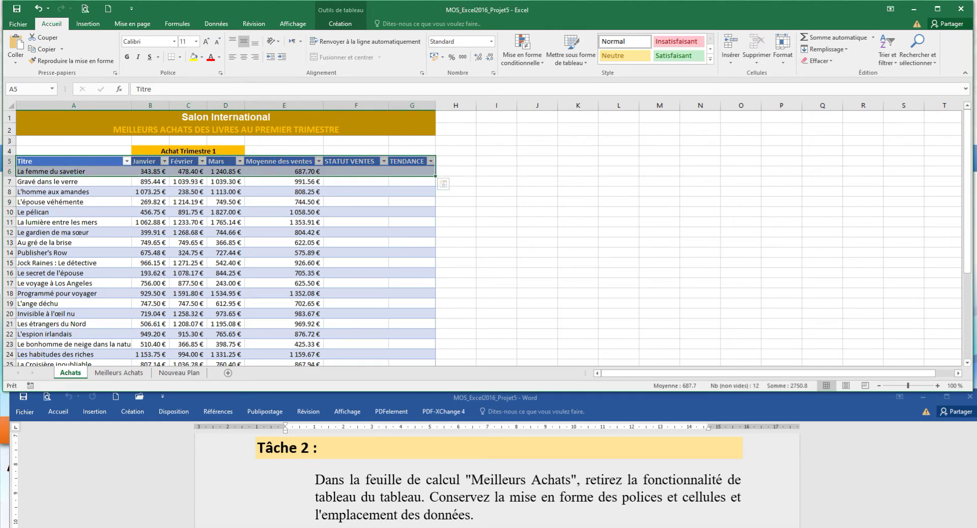
{"action": "left_click", "coordinate": [284, 181]}
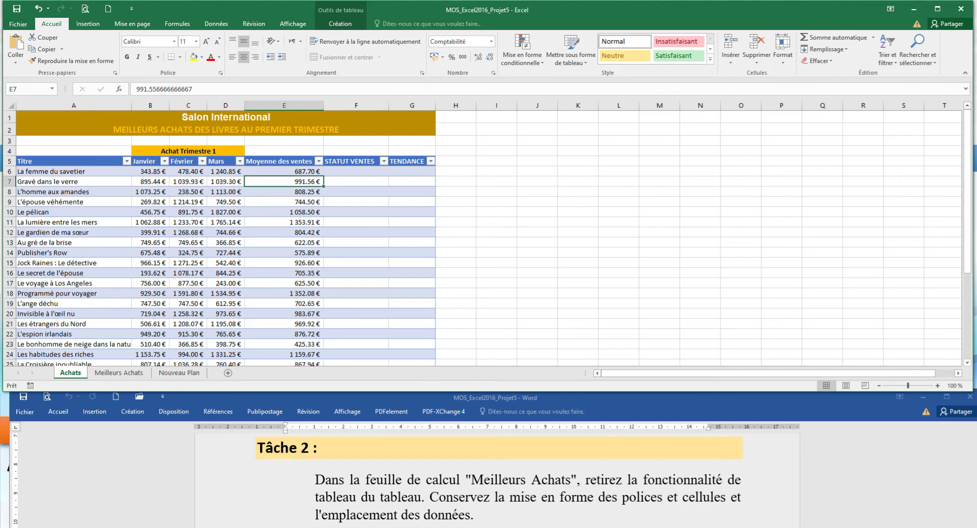
{"action": "left_click", "coordinate": [188, 191]}
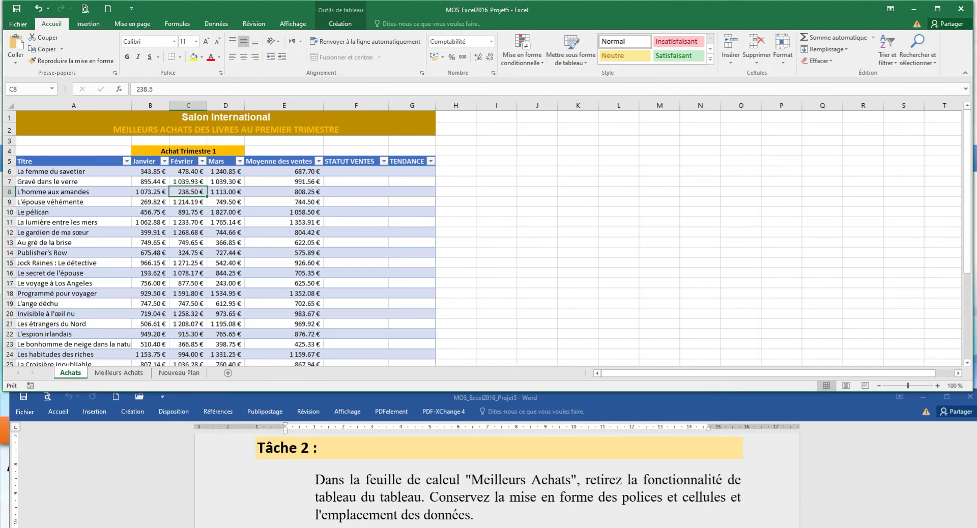
{"action": "left_click", "coordinate": [340, 24]}
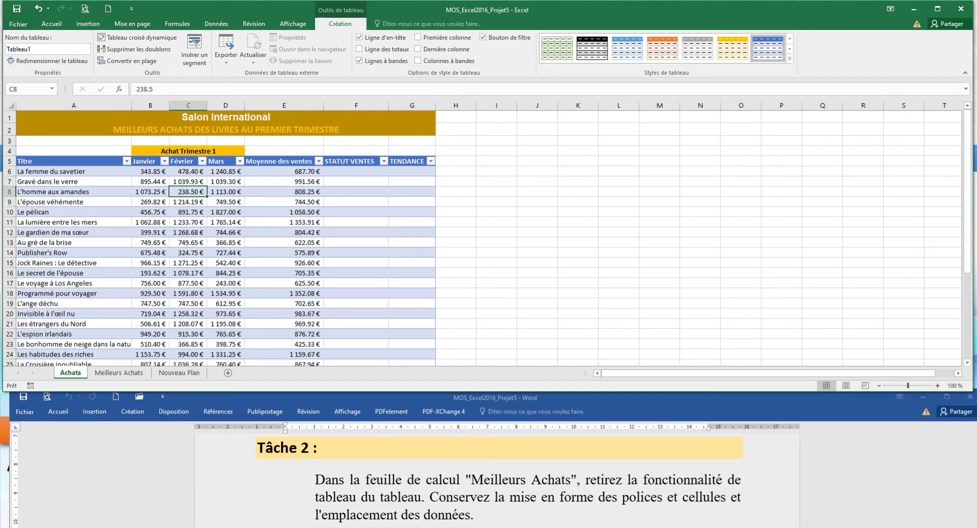
- Toggle the table's banded rows off and back on, keeping the banding
{"action": "left_click", "coordinate": [225, 232]}
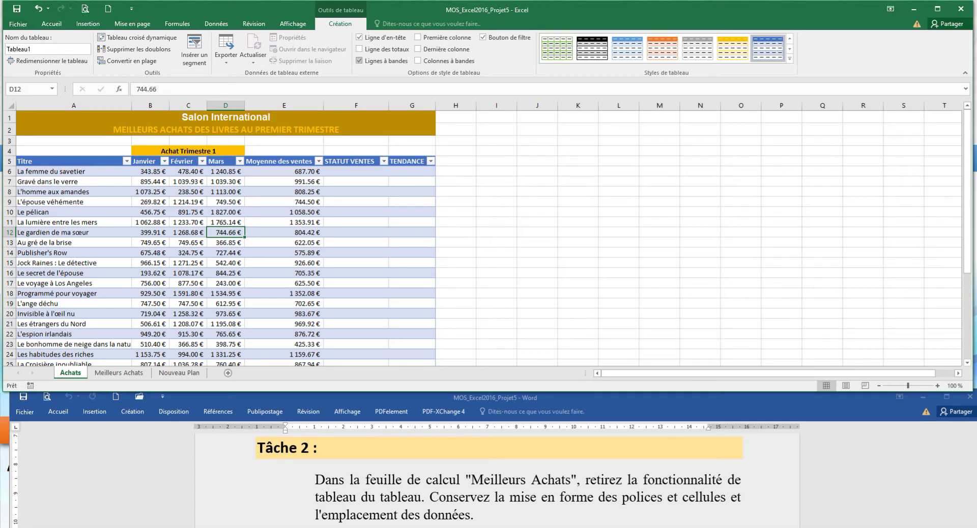
{"action": "left_click", "coordinate": [359, 60]}
{"action": "left_click", "coordinate": [359, 61]}
{"action": "left_click", "coordinate": [150, 222]}
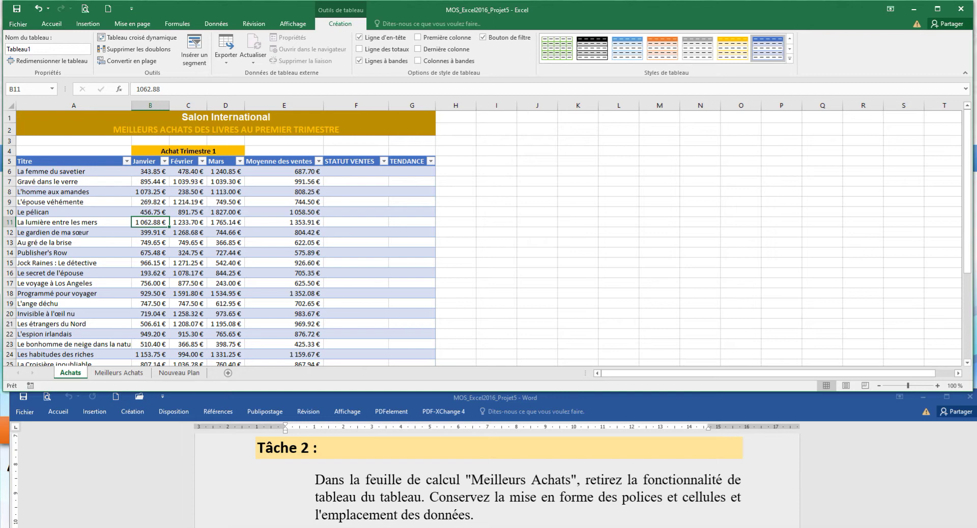
{"action": "key", "text": "Up"}
{"action": "key", "text": "Up"}
{"action": "key", "text": "Up"}
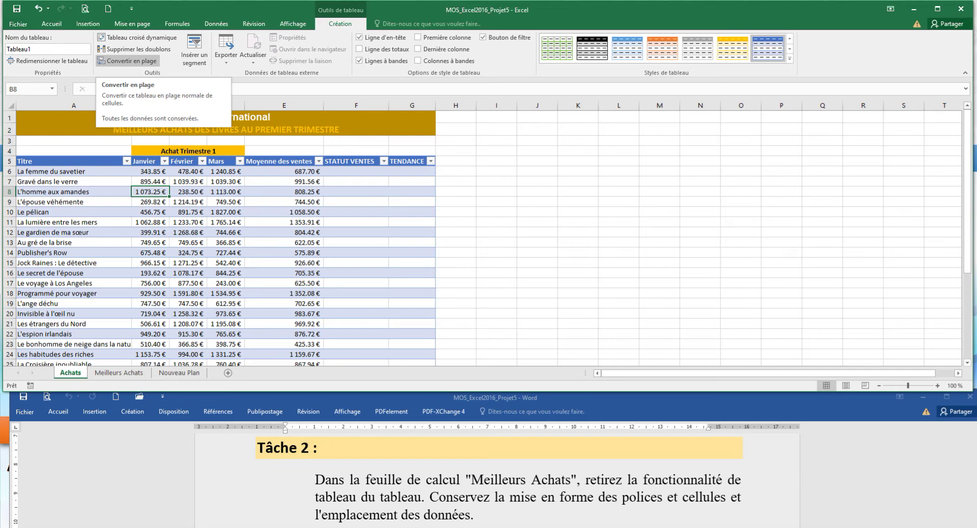
- Convert the Achats table to a normal range with Convertir en plage, confirming Oui
{"action": "left_click", "coordinate": [128, 61]}
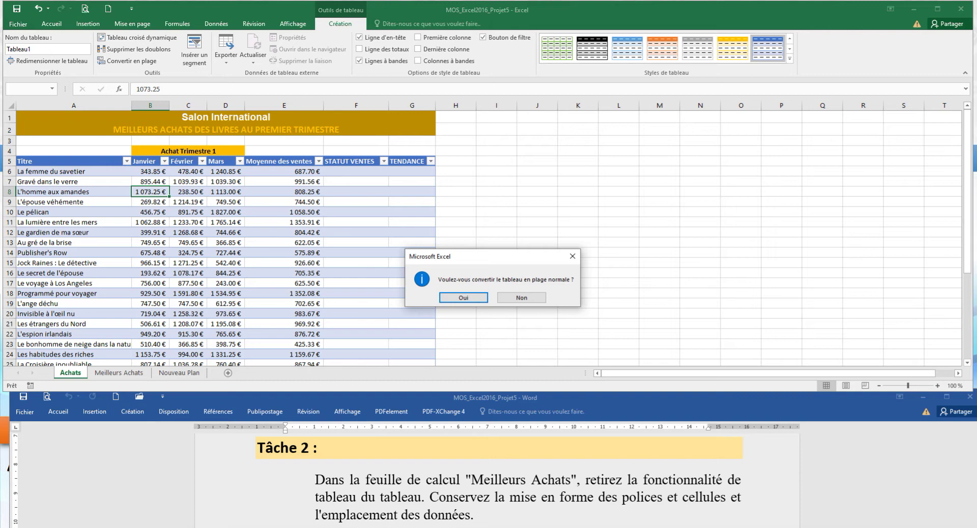
{"action": "key", "text": "Return"}
{"action": "left_click", "coordinate": [226, 222]}
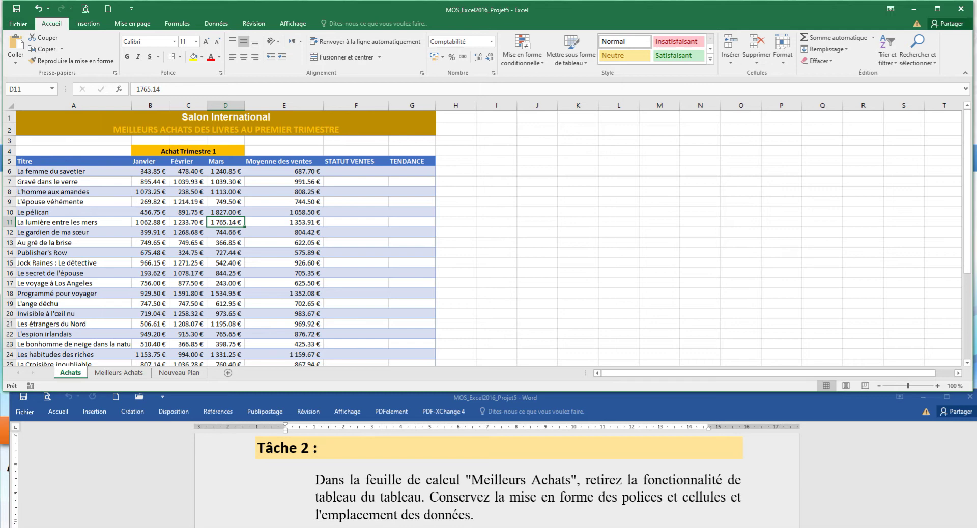
- Scroll the Word instructions to Tâche 3 and switch Excel to the Meilleurs Achats sheet
{"action": "left_click", "coordinate": [473, 515]}
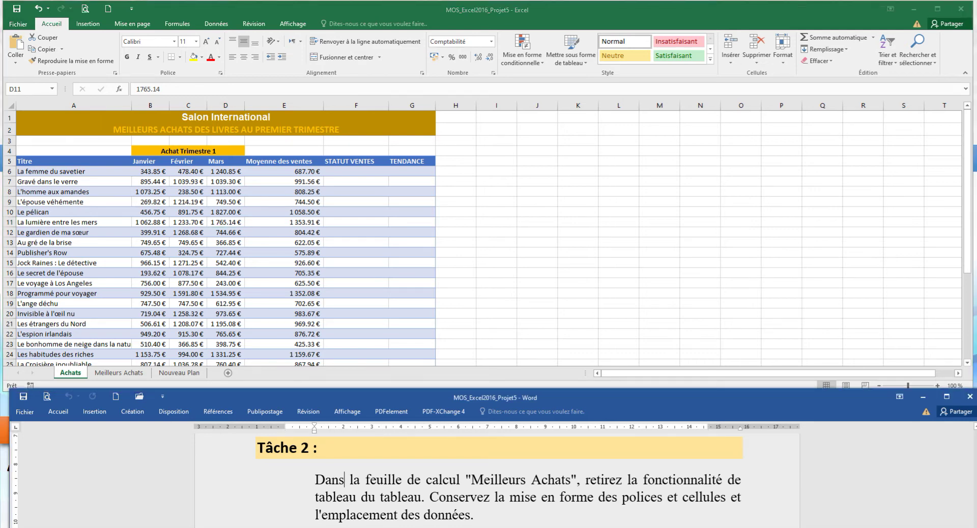
{"action": "scroll", "coordinate": [499, 480], "scroll_direction": "down", "scroll_amount": 4}
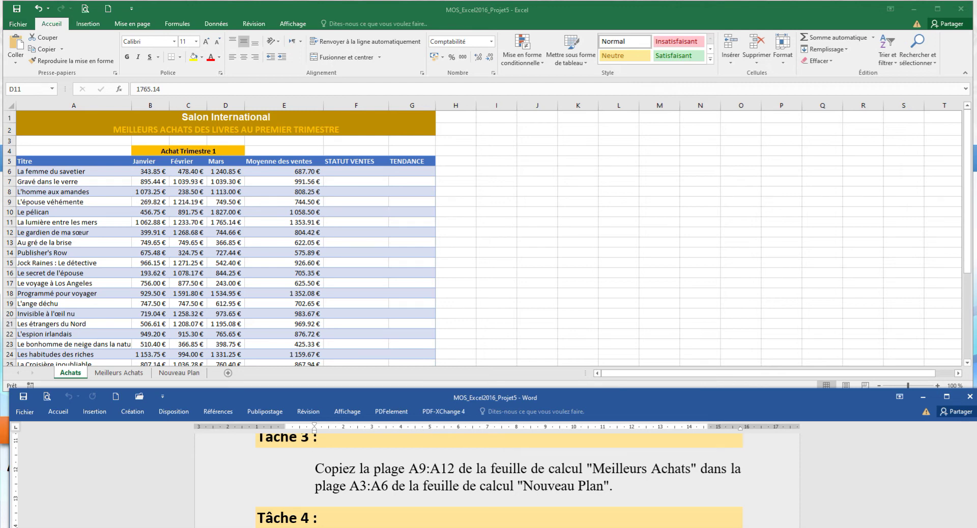
{"action": "left_click", "coordinate": [119, 372]}
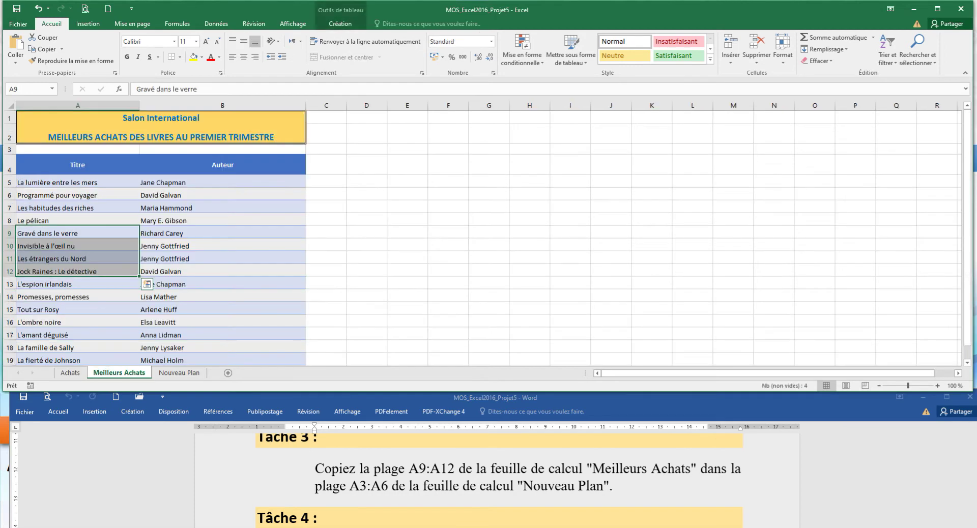
- Copy the book titles in A9:A12 of Meilleurs Achats
{"action": "left_click", "coordinate": [77, 272]}
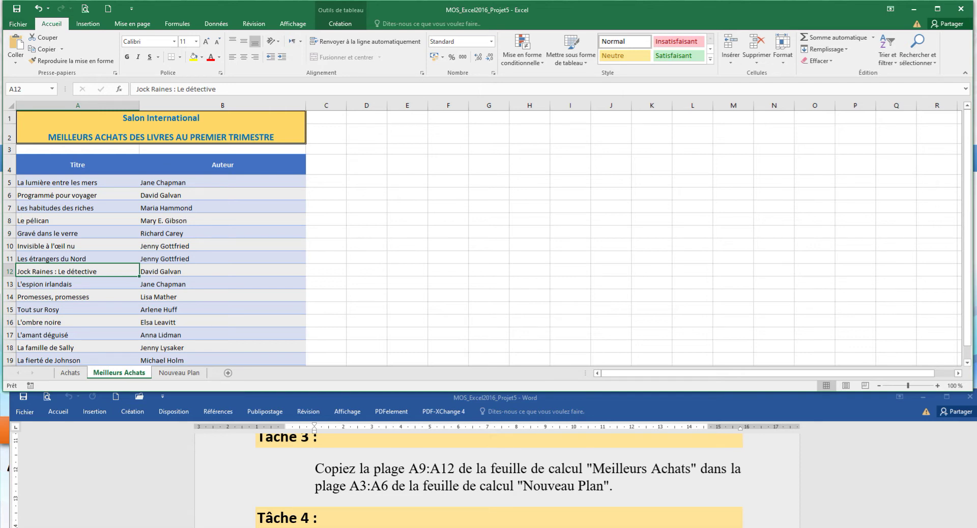
{"action": "left_click_drag", "start_coordinate": [78, 233], "coordinate": [77, 271]}
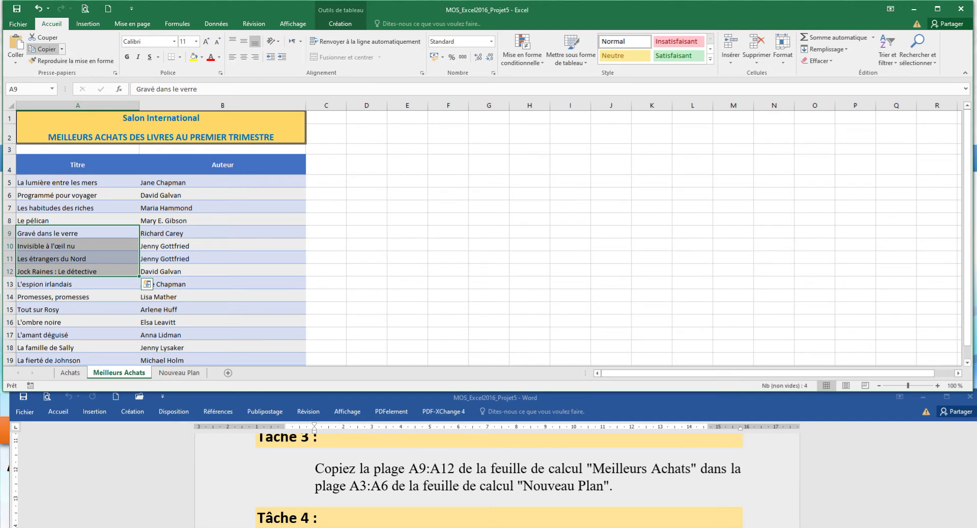
{"action": "left_click", "coordinate": [43, 49]}
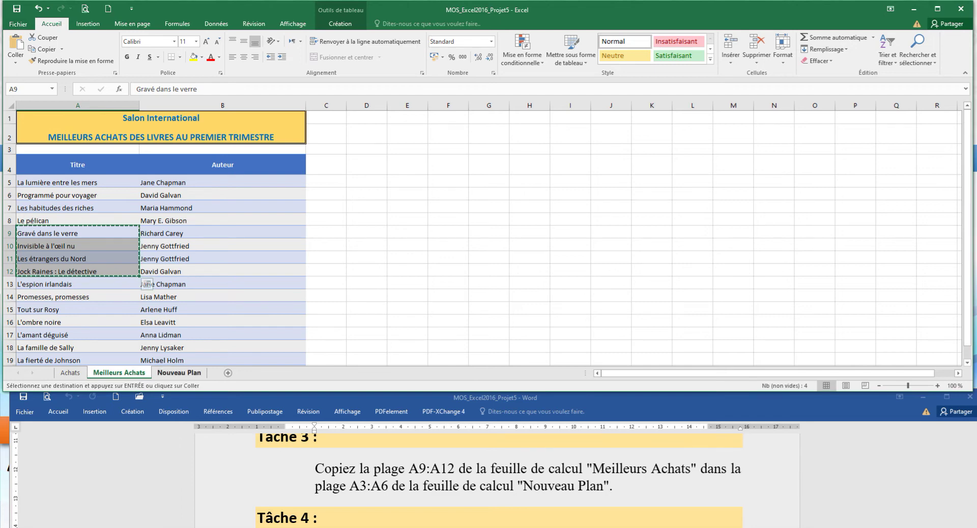
- Paste the titles into A3:A6 on Nouveau Plan, then scroll the Word instructions onward
{"action": "left_click", "coordinate": [179, 372]}
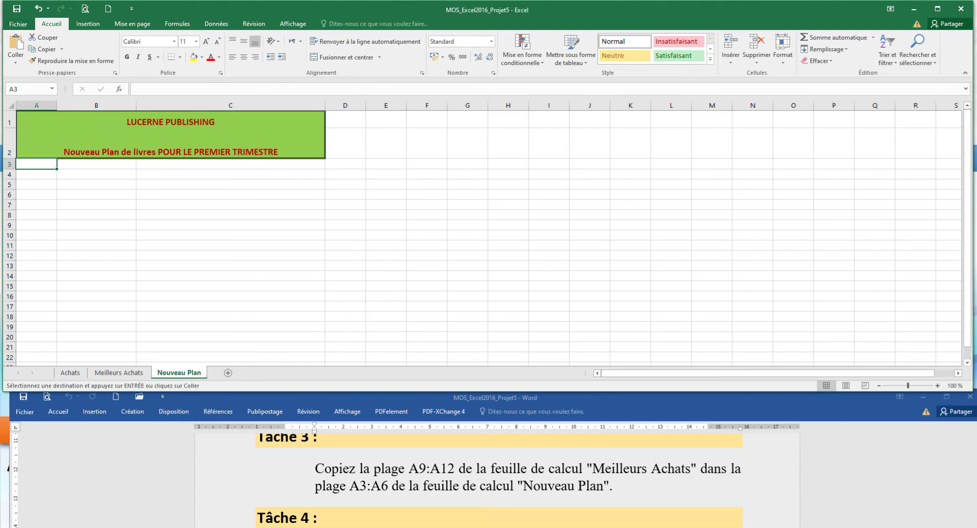
{"action": "left_click_drag", "start_coordinate": [37, 164], "coordinate": [37, 195]}
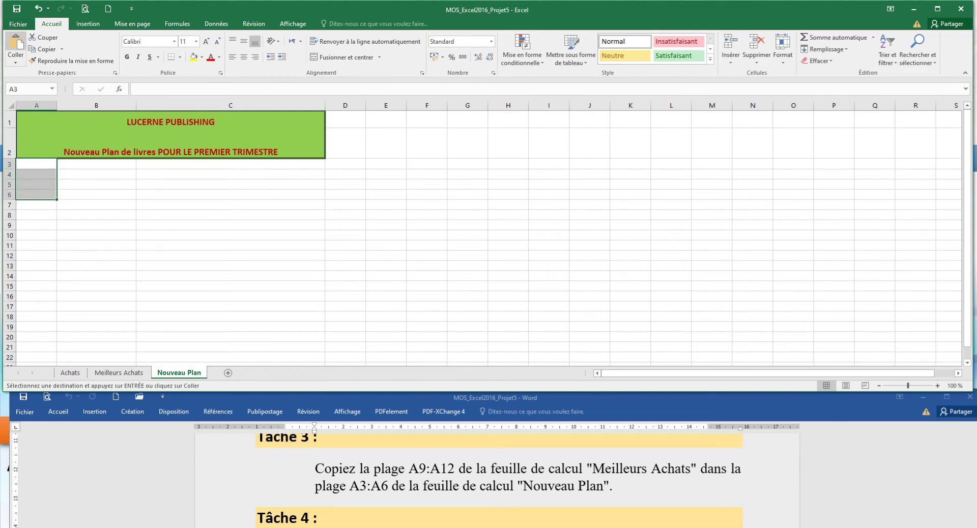
{"action": "left_click", "coordinate": [16, 48]}
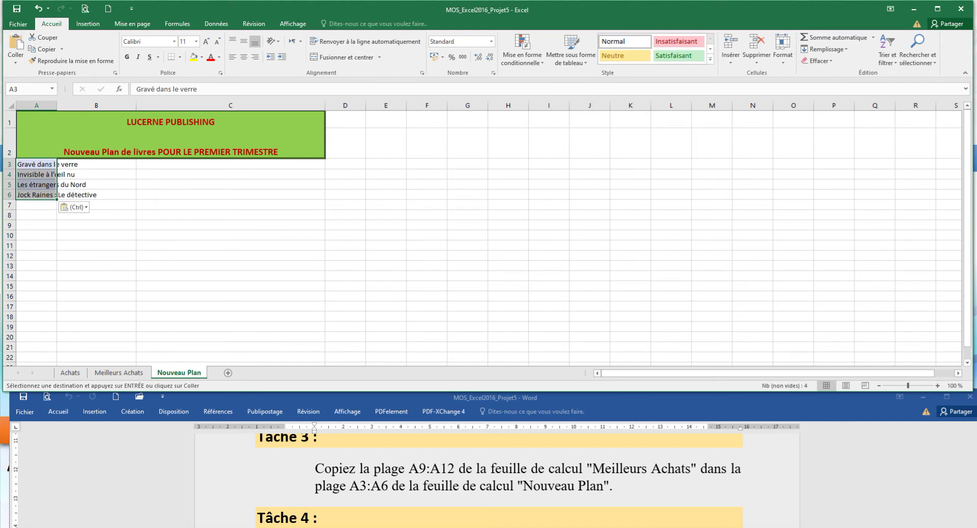
{"action": "left_click", "coordinate": [96, 255]}
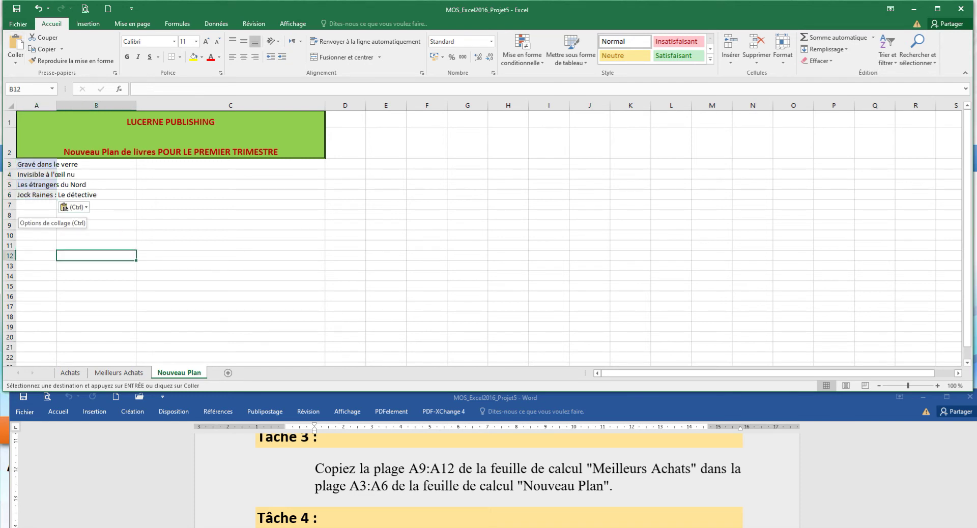
{"action": "key", "text": "alt+Tab"}
{"action": "scroll", "coordinate": [499, 480], "scroll_direction": "down", "scroll_amount": 1}
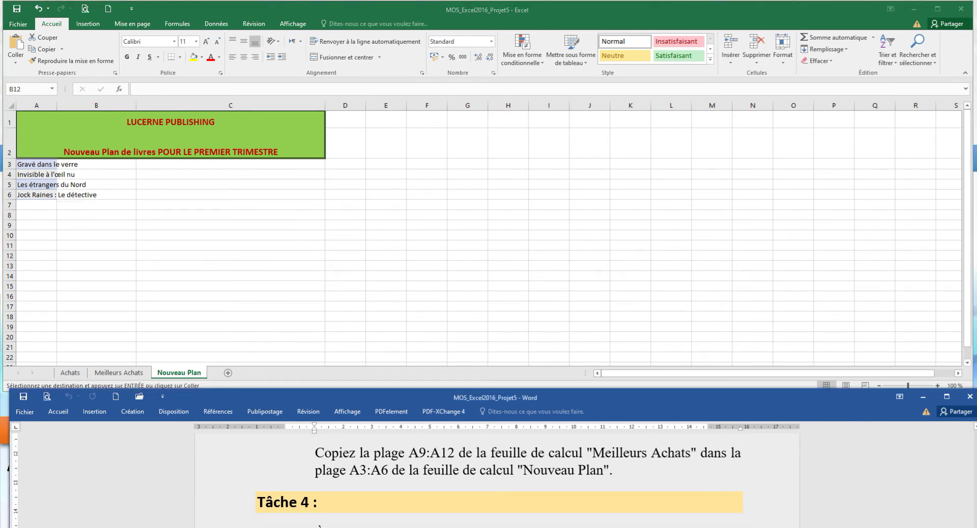
- Insert a page break before Tâche 4 in Word and return Excel to the Achats sheet
{"action": "key", "text": "ctrl+Return"}
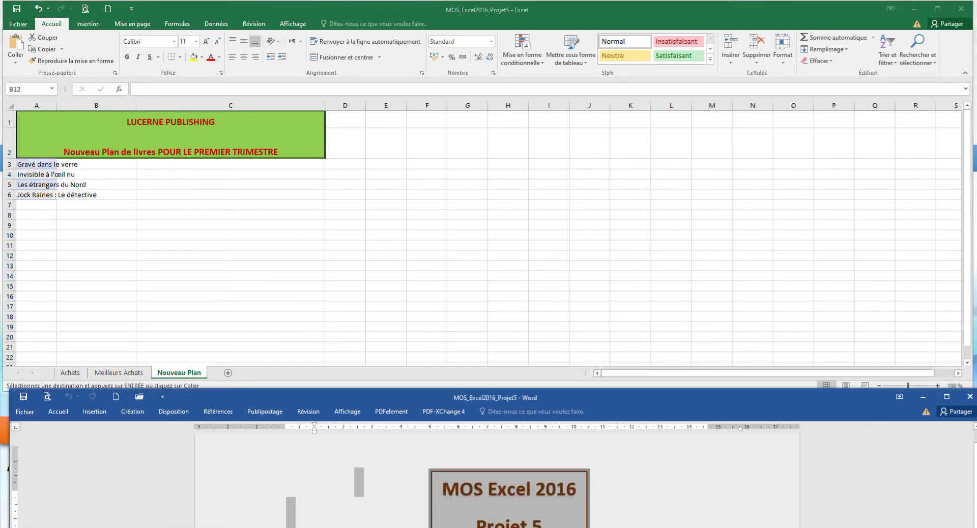
{"action": "scroll", "coordinate": [497, 481], "scroll_direction": "down", "scroll_amount": 3}
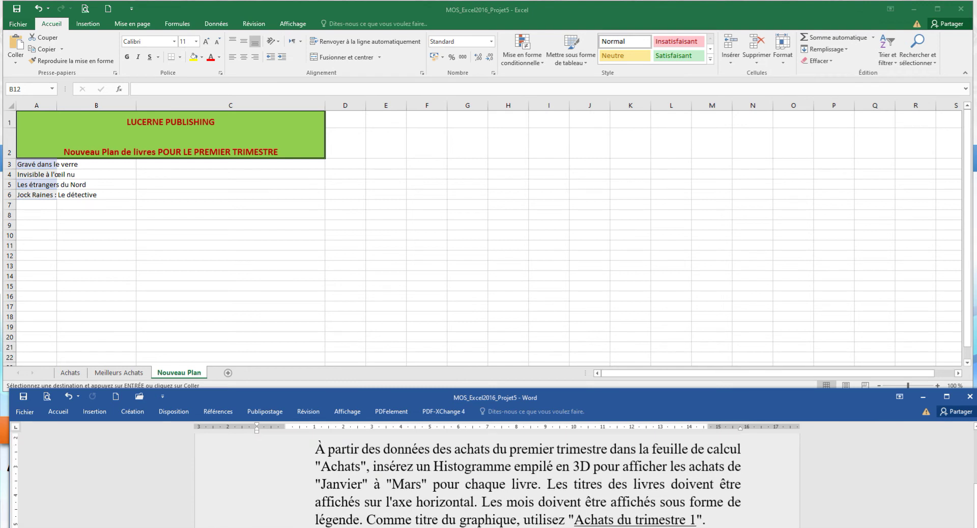
{"action": "scroll", "coordinate": [497, 480], "scroll_direction": "up", "scroll_amount": 2}
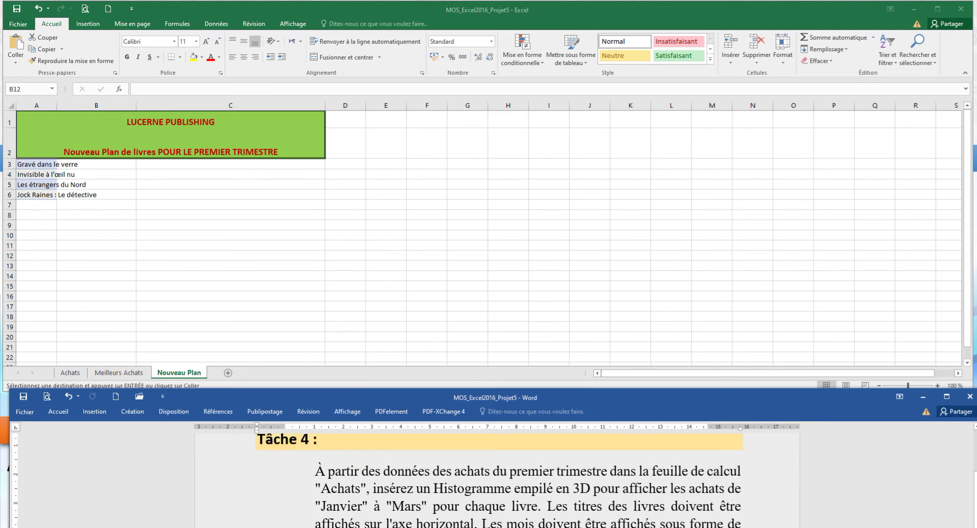
{"action": "left_click_drag", "start_coordinate": [705, 387], "coordinate": [704, 371]}
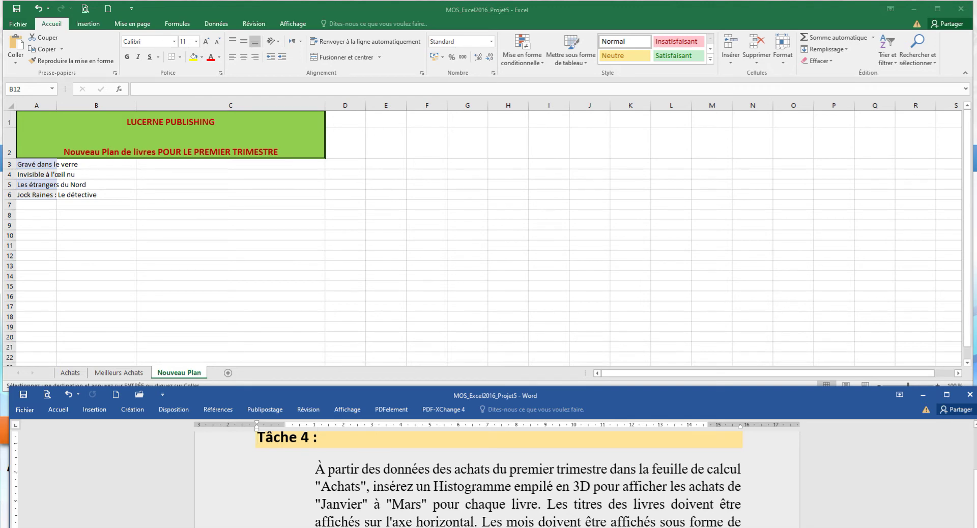
{"action": "key", "text": "ctrl+Page_Up"}
{"action": "key", "text": "ctrl+Page_Up"}
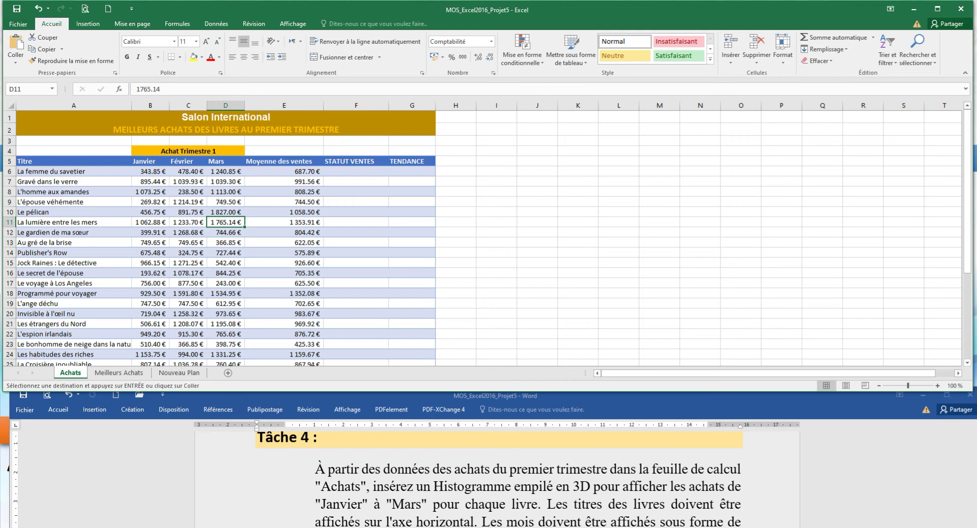
{"action": "scroll", "coordinate": [482, 238], "scroll_direction": "down", "scroll_amount": 1}
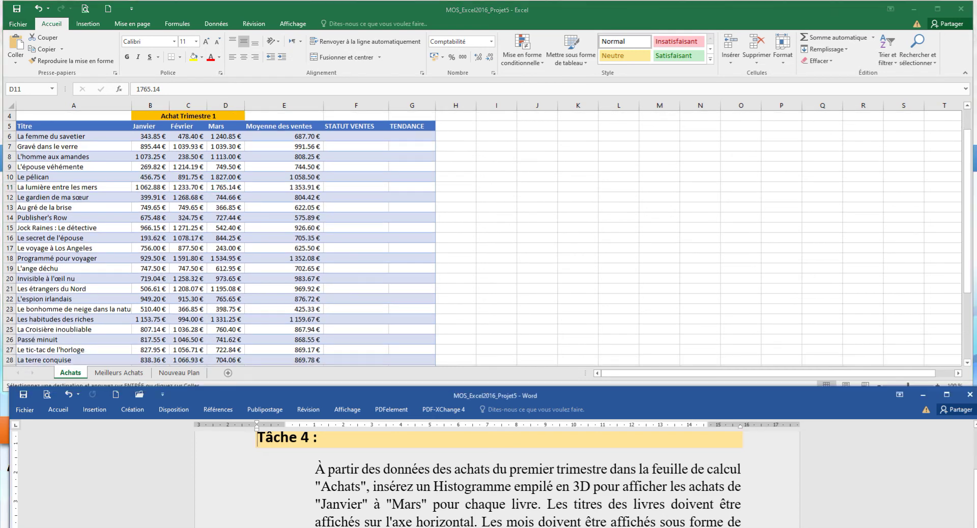
{"action": "scroll", "coordinate": [509, 473], "scroll_direction": "down", "scroll_amount": 1}
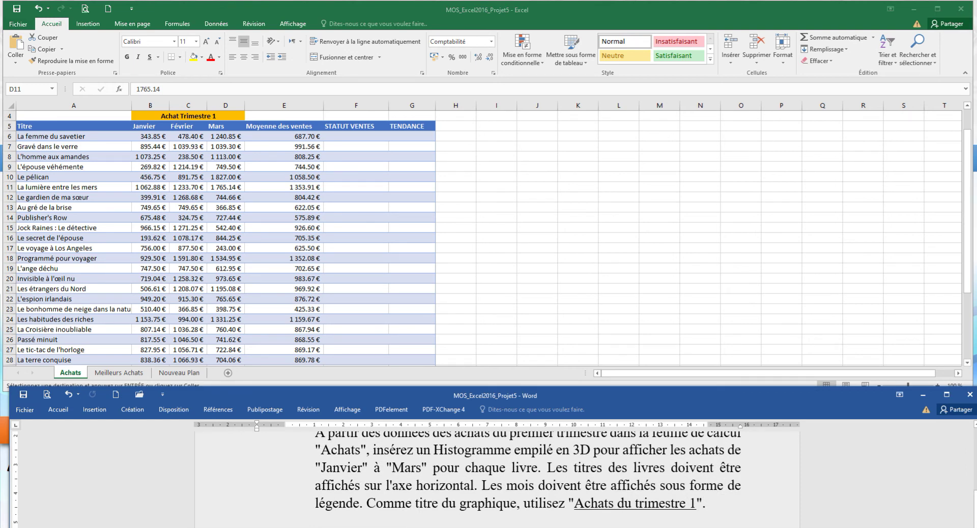
{"action": "key", "text": "alt+Tab"}
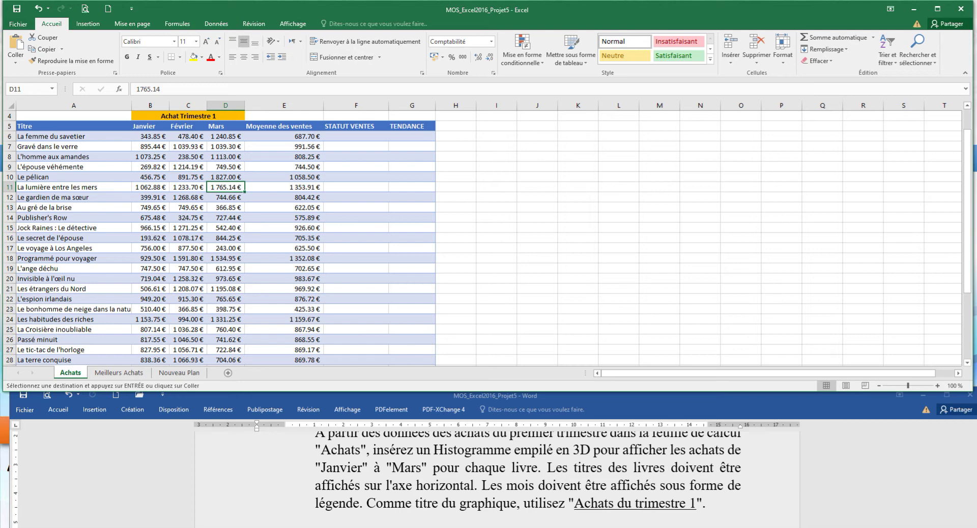
{"action": "scroll", "coordinate": [483, 238], "scroll_direction": "up", "scroll_amount": 1}
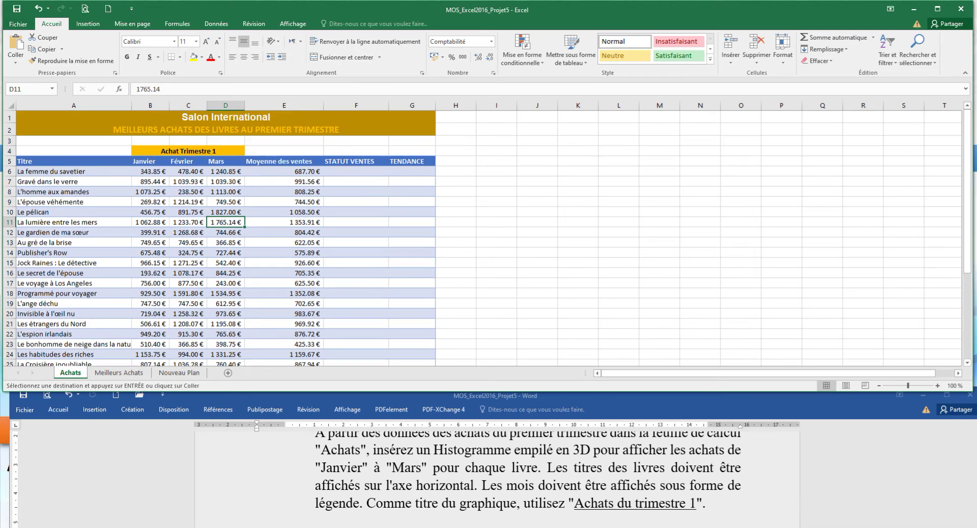
{"action": "key", "text": "alt+Tab"}
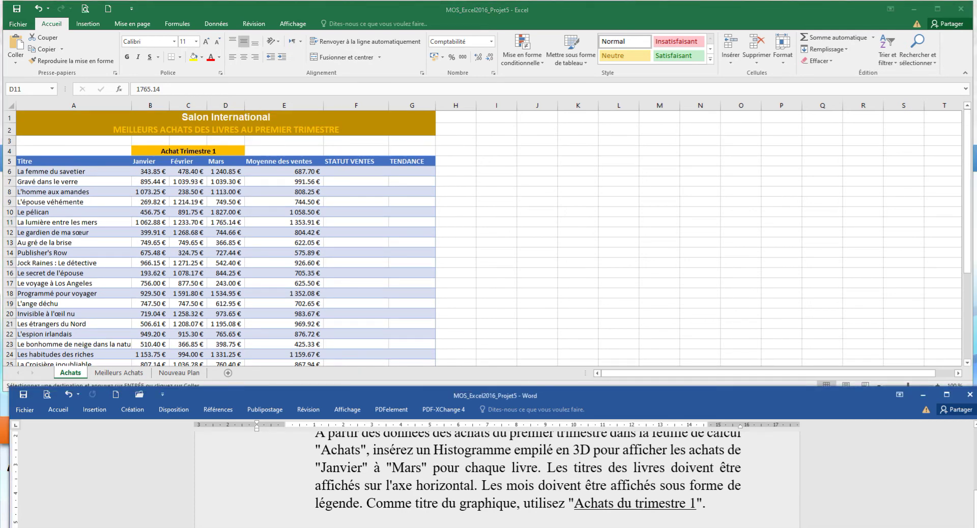
{"action": "scroll", "coordinate": [496, 478], "scroll_direction": "up", "scroll_amount": 1}
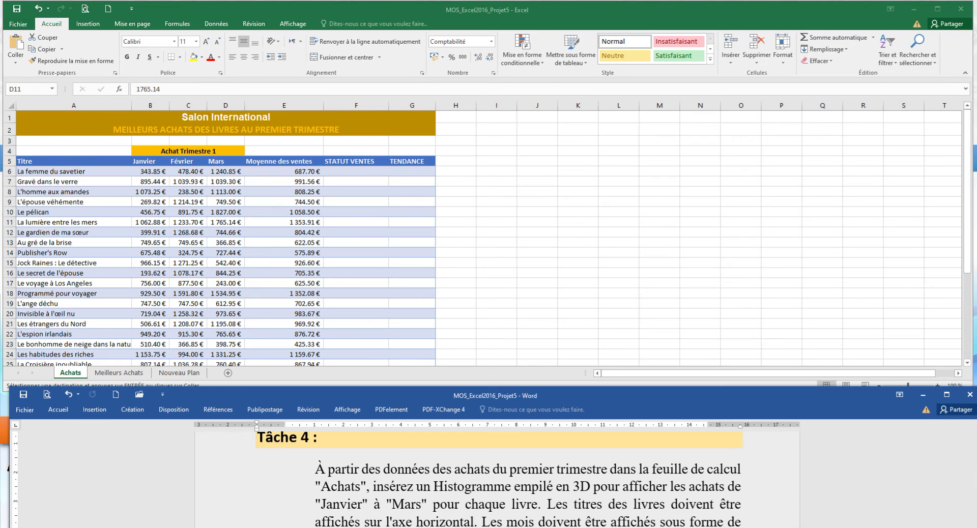
{"action": "key", "text": "alt+Tab"}
- Select the Titre through Mars data A5:D36 on Achats and show the Insertion ribbon
{"action": "left_click_drag", "start_coordinate": [74, 161], "coordinate": [225, 171]}
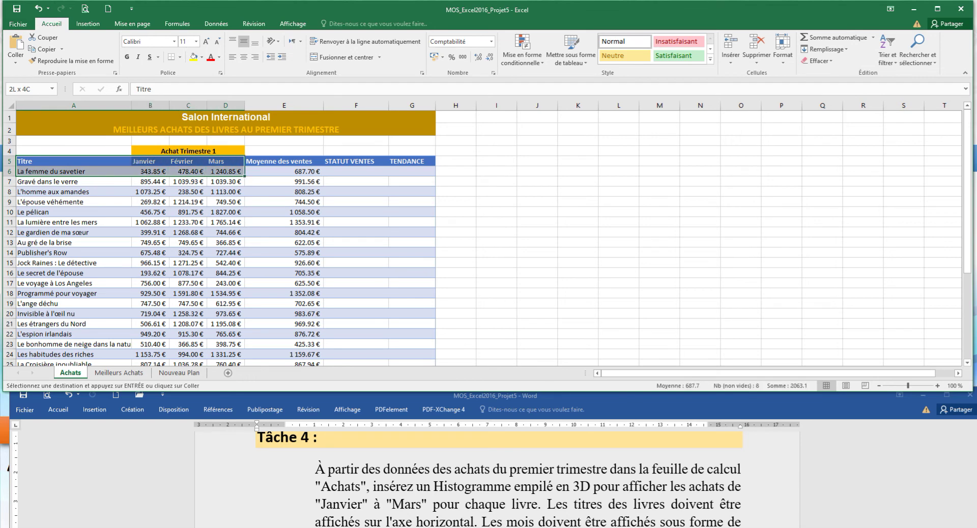
{"action": "left_click_drag", "start_coordinate": [226, 172], "coordinate": [239, 362]}
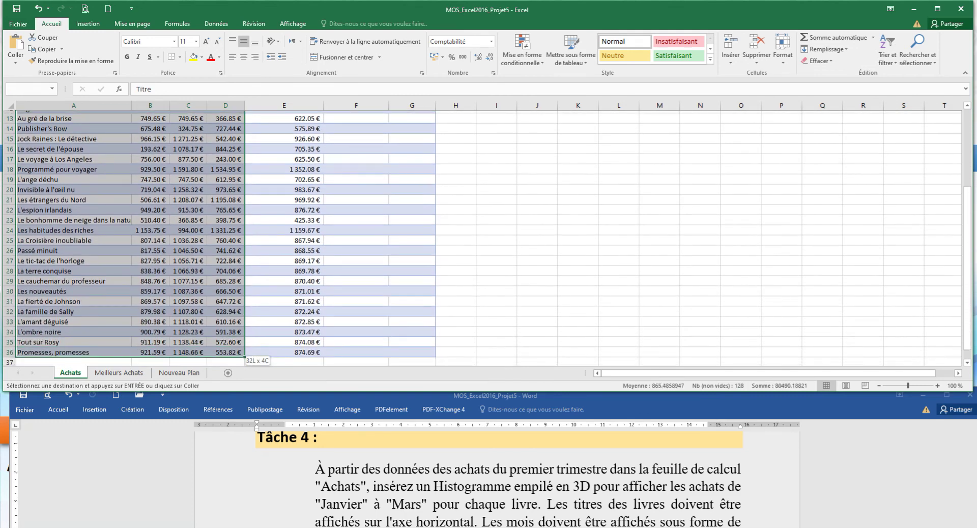
{"action": "left_click_drag", "start_coordinate": [239, 362], "coordinate": [243, 335]}
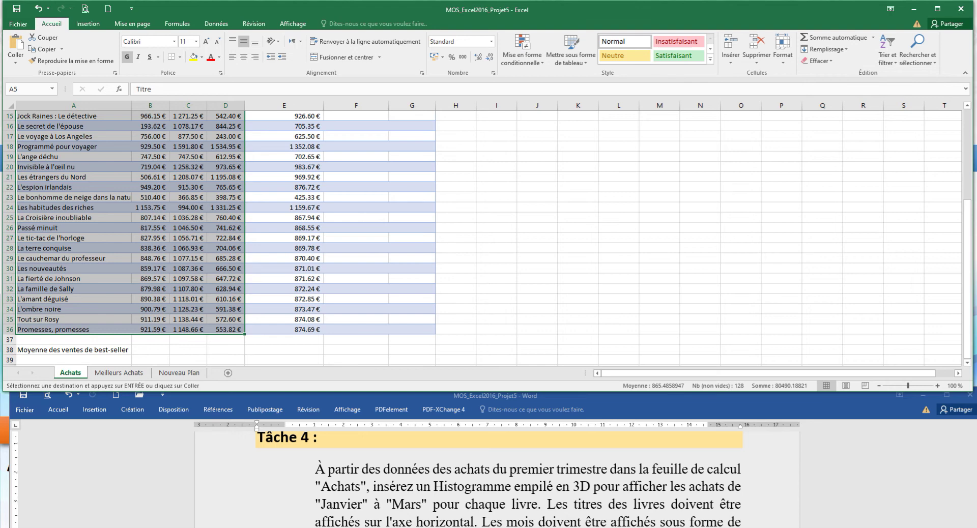
{"action": "scroll", "coordinate": [219, 236], "scroll_direction": "up", "scroll_amount": 4}
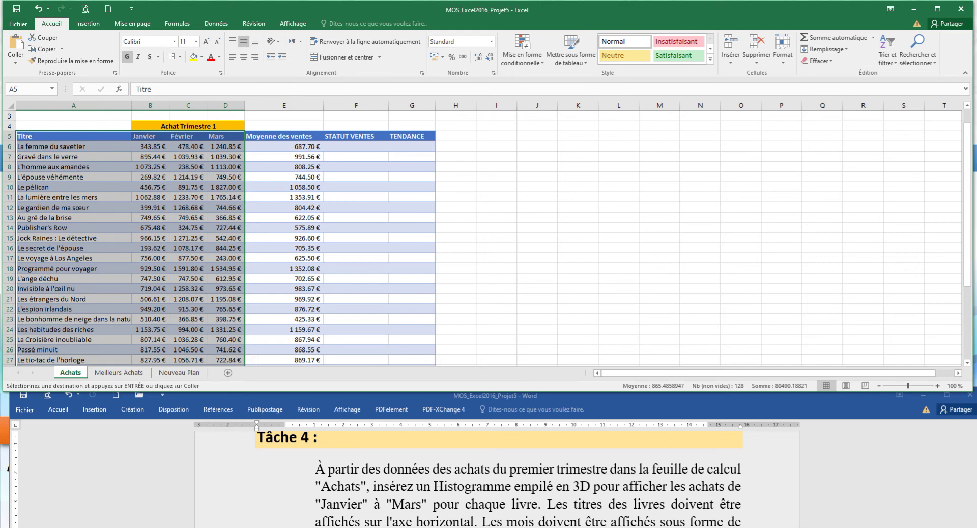
{"action": "left_click", "coordinate": [88, 24]}
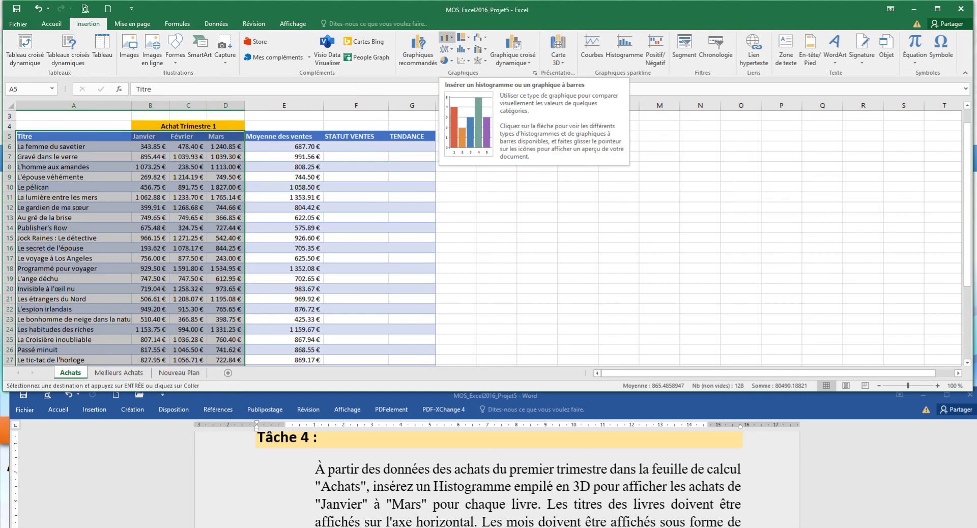
- Insert a 3D stacked column chart of the Janvier, Février and Mars purchases per book
{"action": "left_click", "coordinate": [447, 37]}
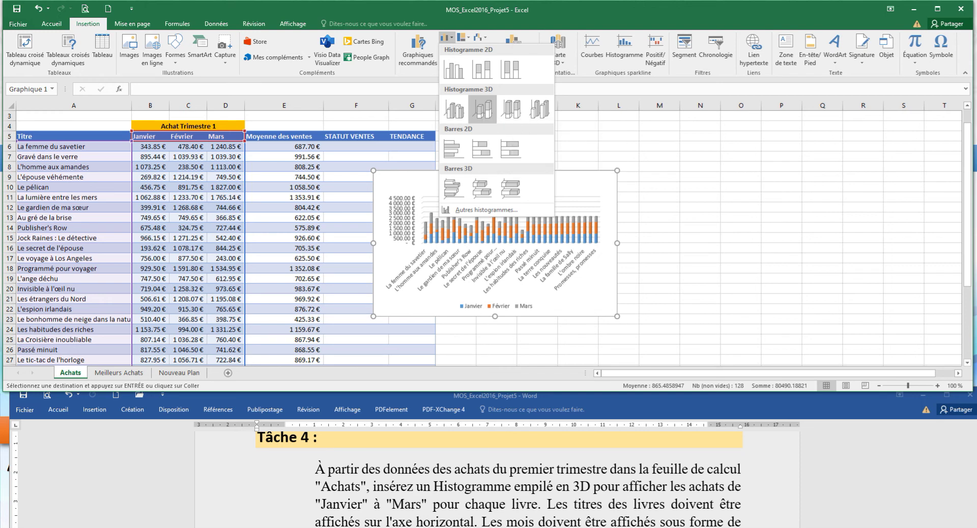
{"action": "left_click", "coordinate": [482, 109]}
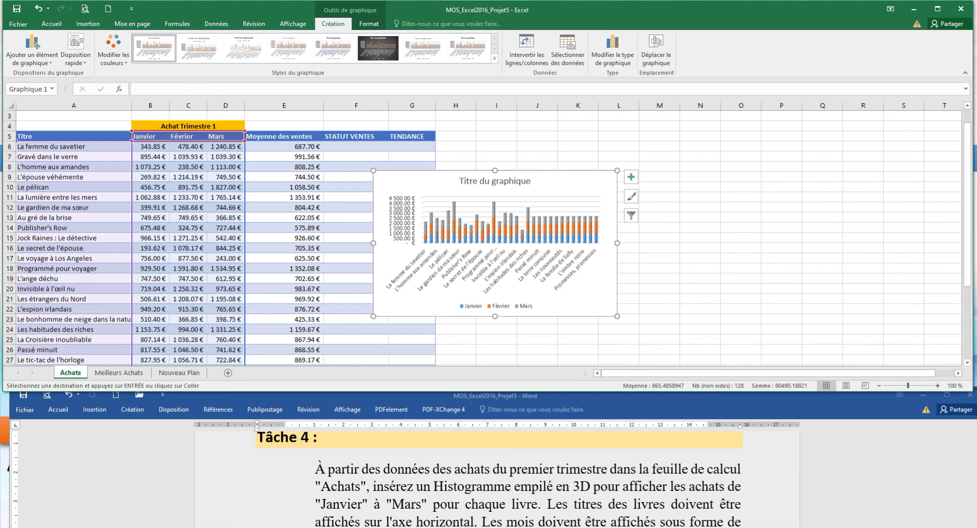
- Copy 'Achats du trimestre 1' from the Word instructions and paste it over 'Titre du graphique'
{"action": "key", "text": "alt+Tab"}
{"action": "scroll", "coordinate": [508, 473], "scroll_direction": "down", "scroll_amount": 3}
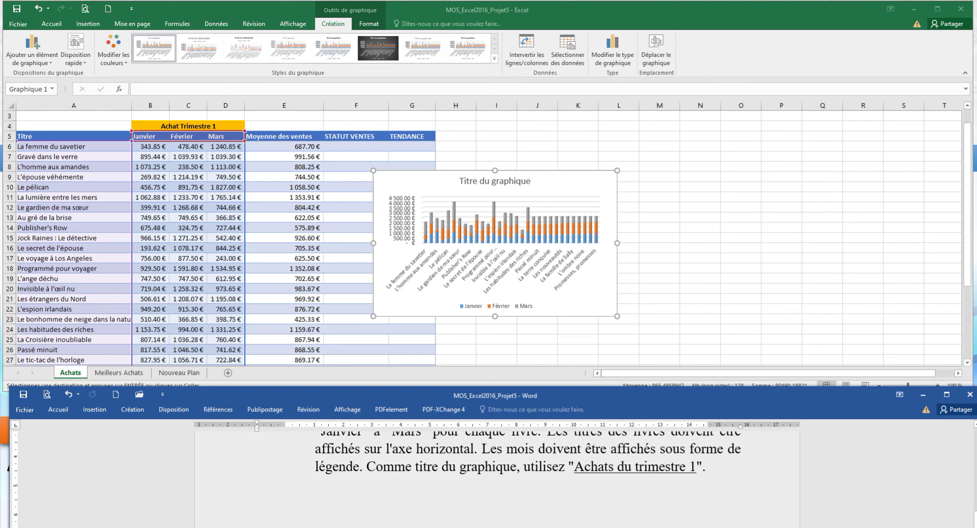
{"action": "left_click_drag", "start_coordinate": [574, 467], "coordinate": [696, 466]}
{"action": "key", "text": "ctrl+c"}
{"action": "left_click", "coordinate": [490, 181]}
{"action": "left_click", "coordinate": [490, 181]}
{"action": "left_click", "coordinate": [489, 181]}
{"action": "triple_click", "coordinate": [489, 181]}
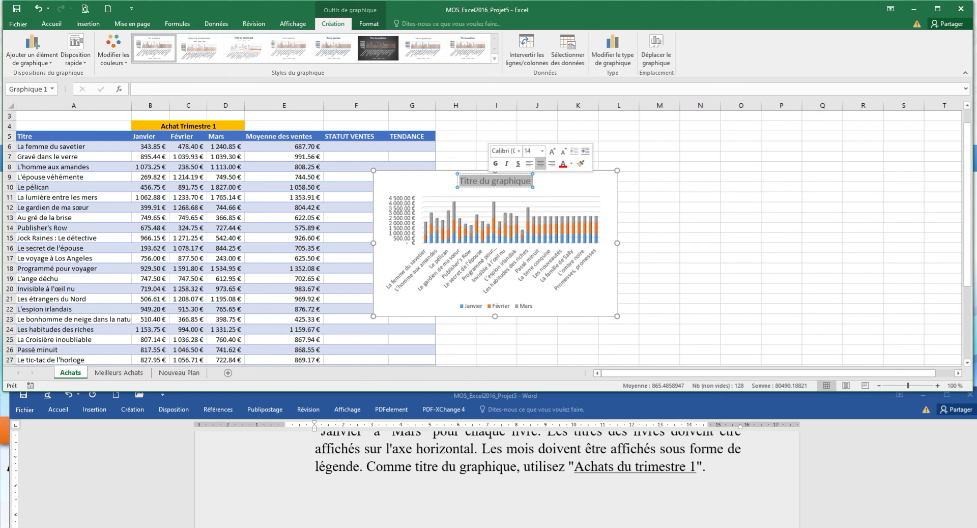
{"action": "key", "text": "ctrl+v"}
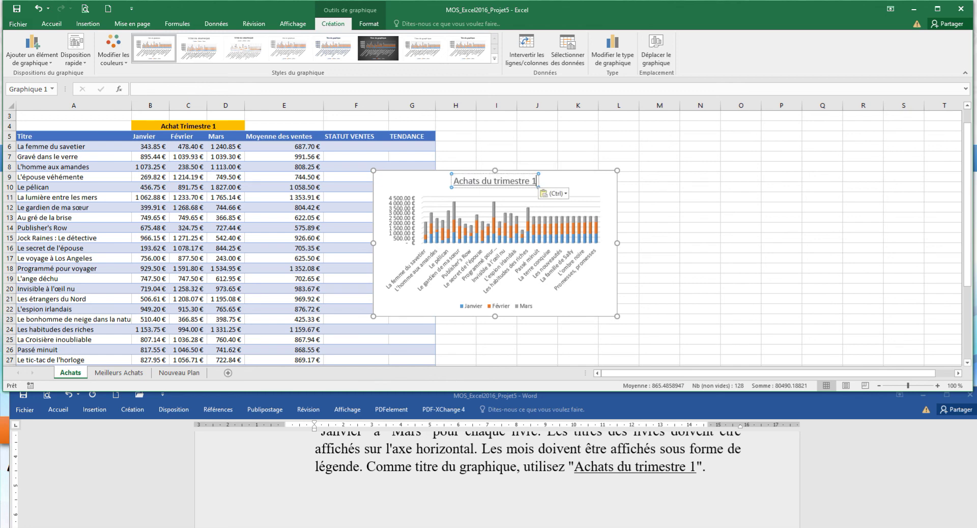
{"action": "left_click", "coordinate": [577, 156]}
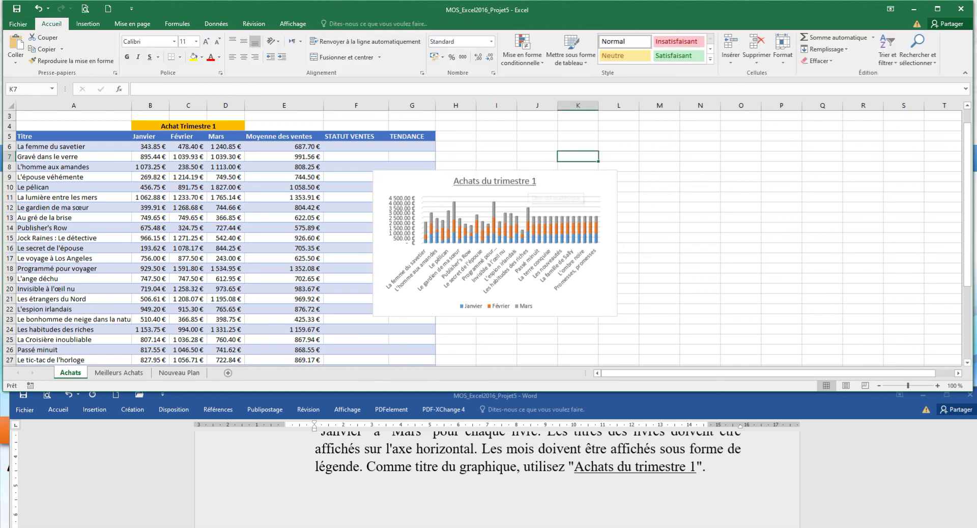
{"action": "key", "text": "alt+Tab"}
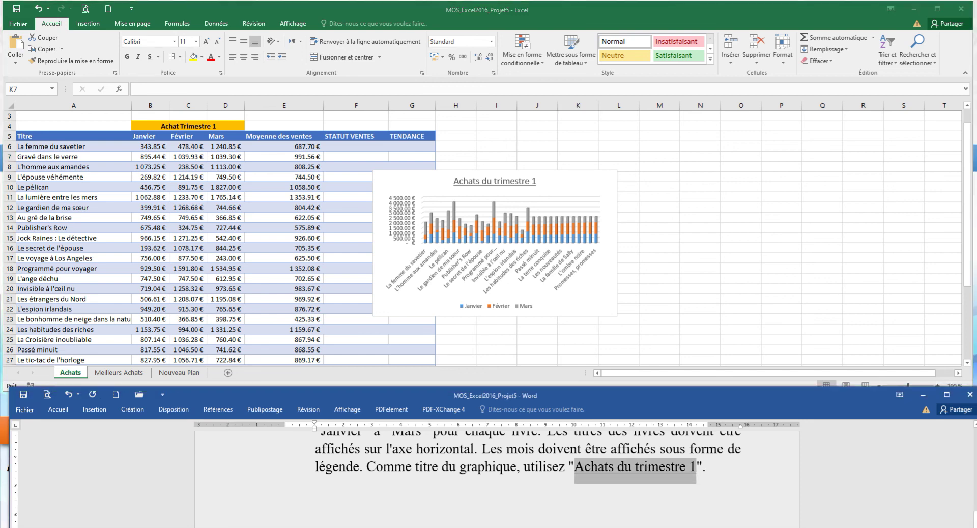
{"action": "scroll", "coordinate": [497, 479], "scroll_direction": "down", "scroll_amount": 3}
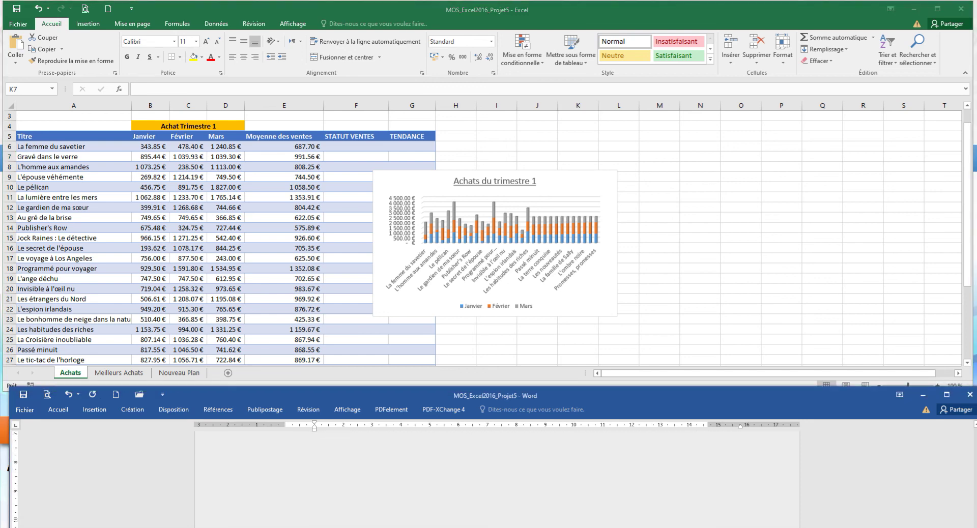
{"action": "scroll", "coordinate": [496, 478], "scroll_direction": "up", "scroll_amount": 5}
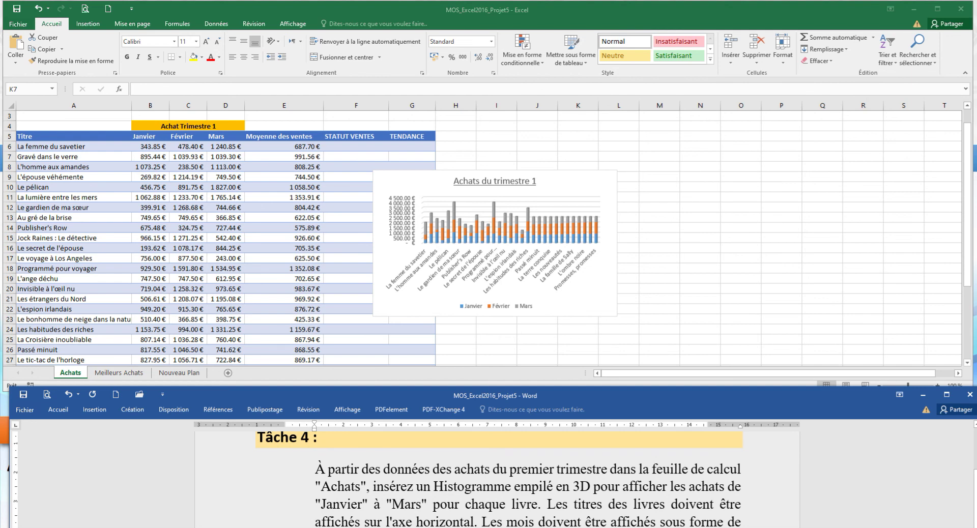